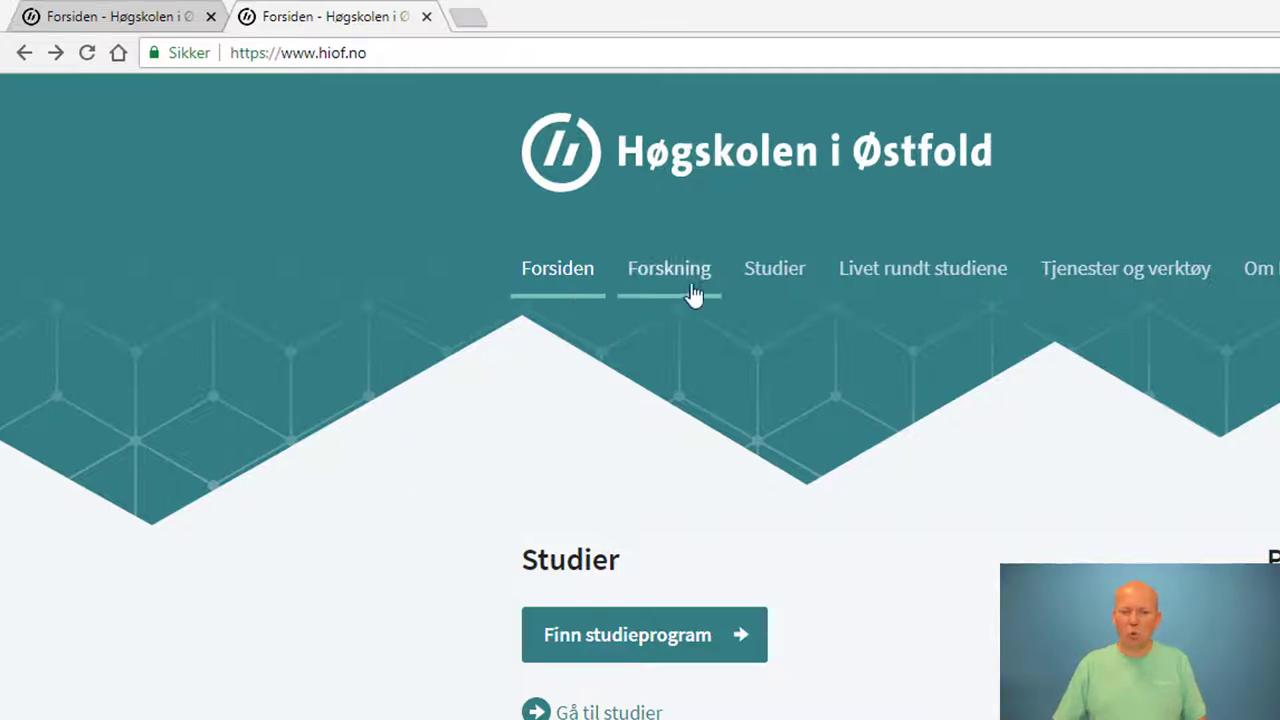
Go to Studier and open EVUweb, the continuing-education application portal
{"action": "left_click", "coordinate": [776, 286]}
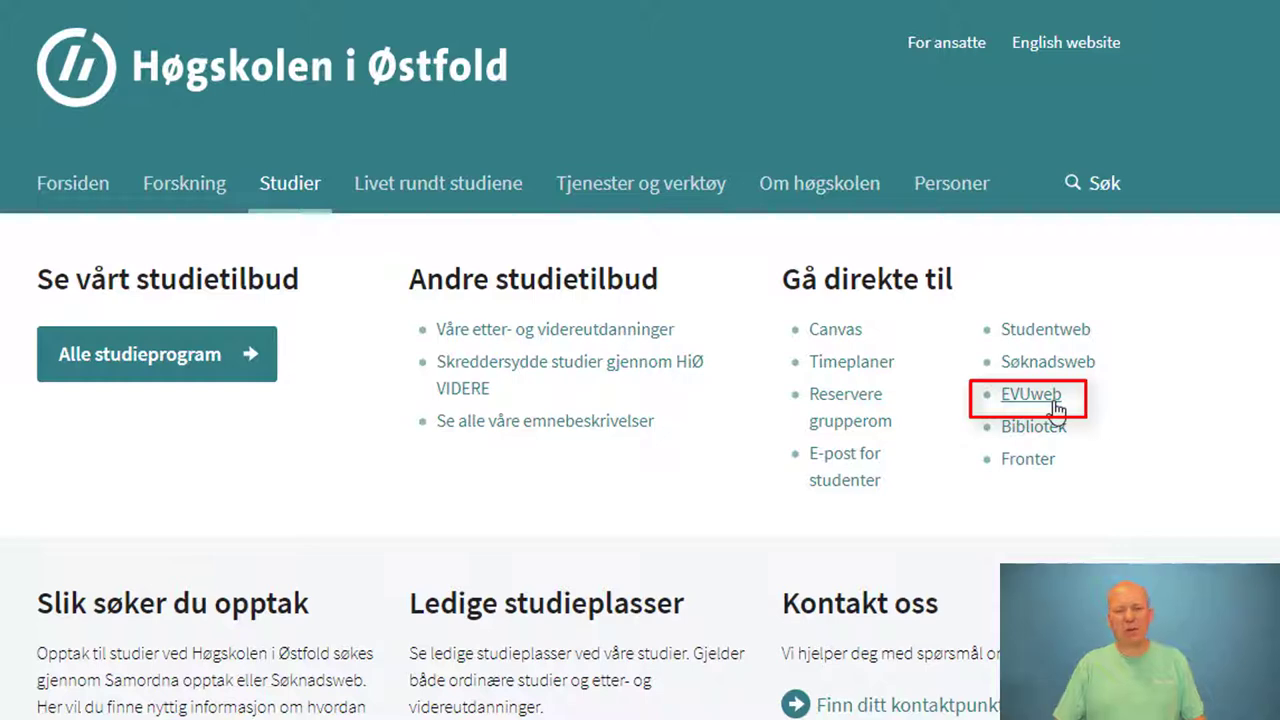
{"action": "left_click", "coordinate": [1031, 395]}
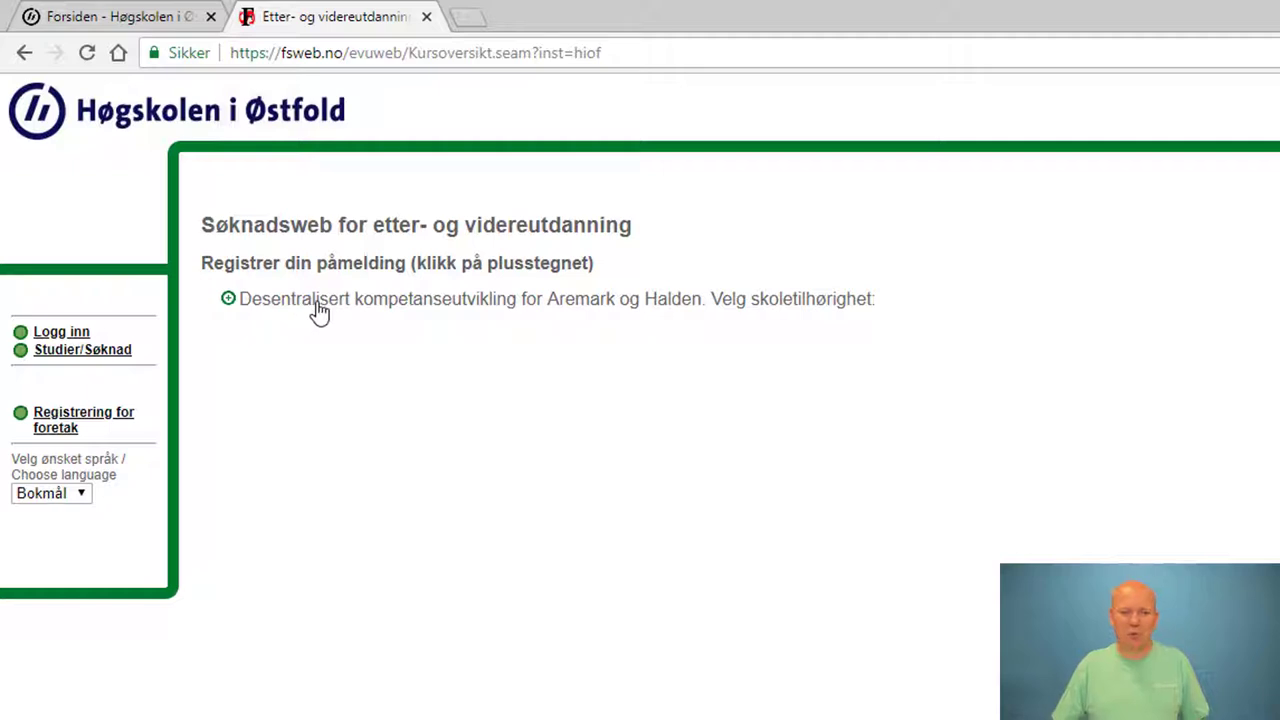
Under Desentralisert kompetanseutvikling, choose Gimle skole, DEKOM and apply for that course
{"action": "left_click", "coordinate": [389, 310]}
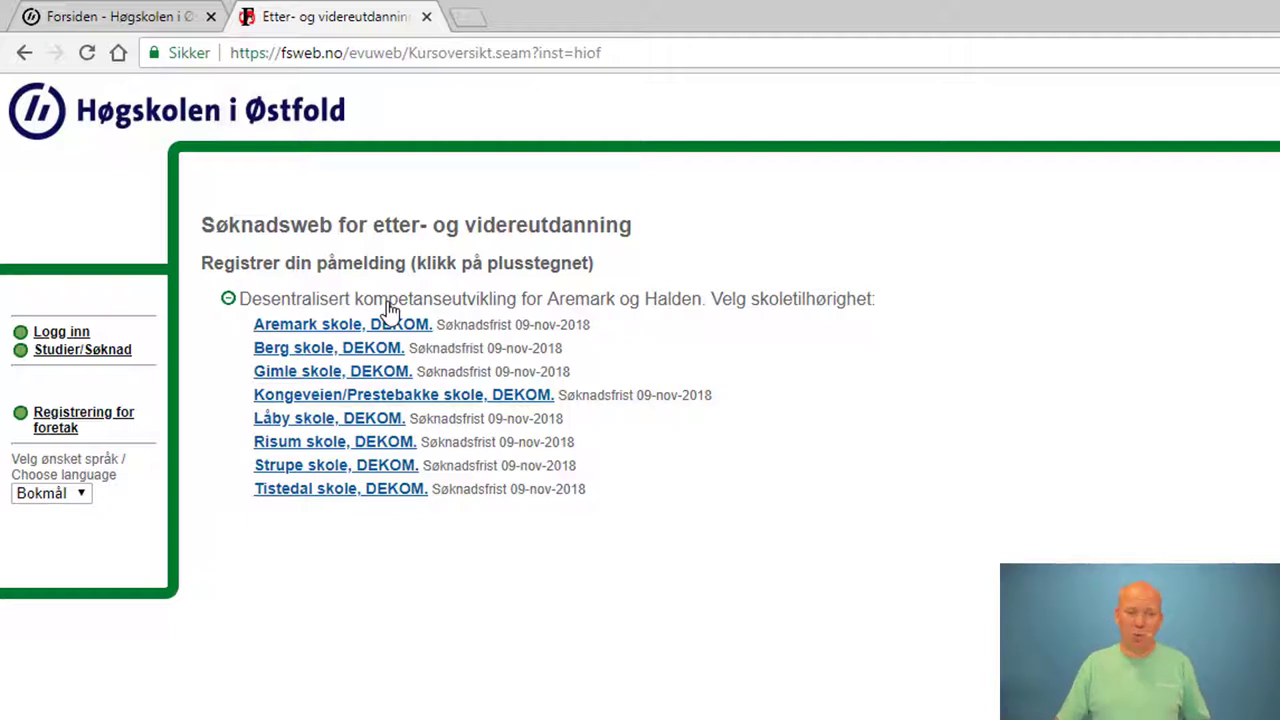
{"action": "left_click", "coordinate": [309, 380]}
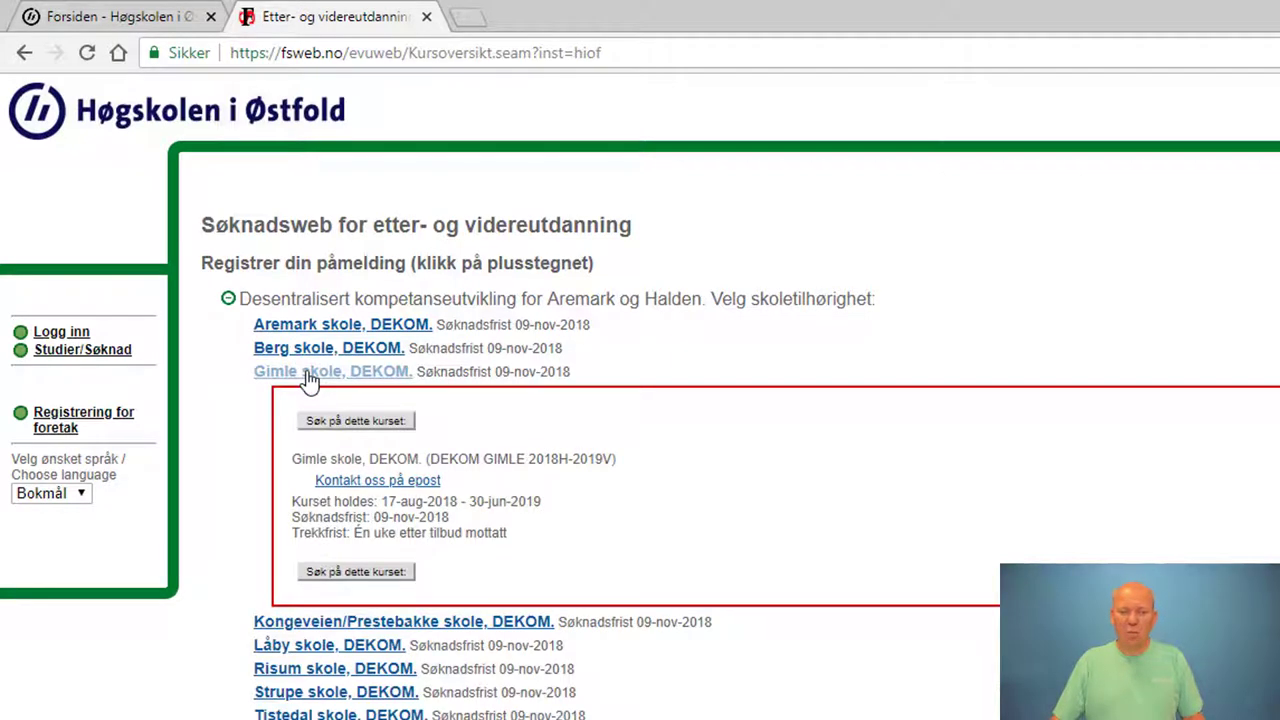
{"action": "left_click", "coordinate": [397, 430]}
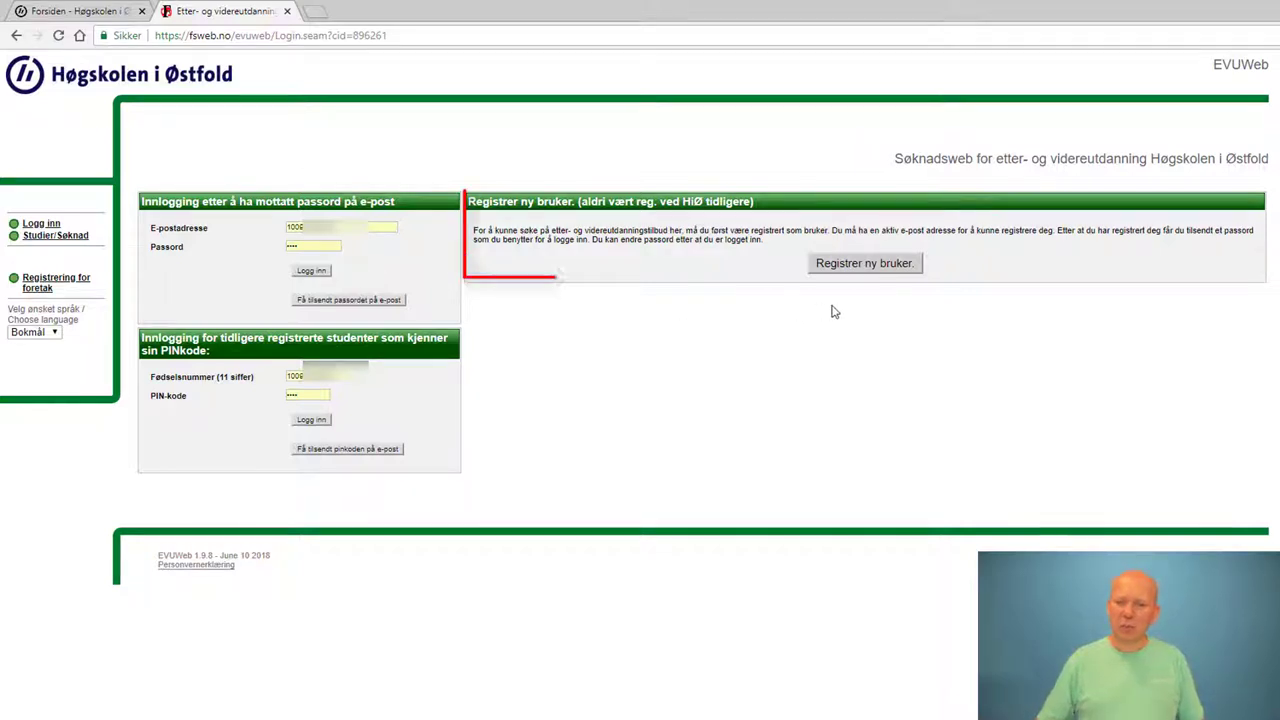
Choose Registrer ny bruker on the EVUweb login page
{"action": "left_click", "coordinate": [886, 265]}
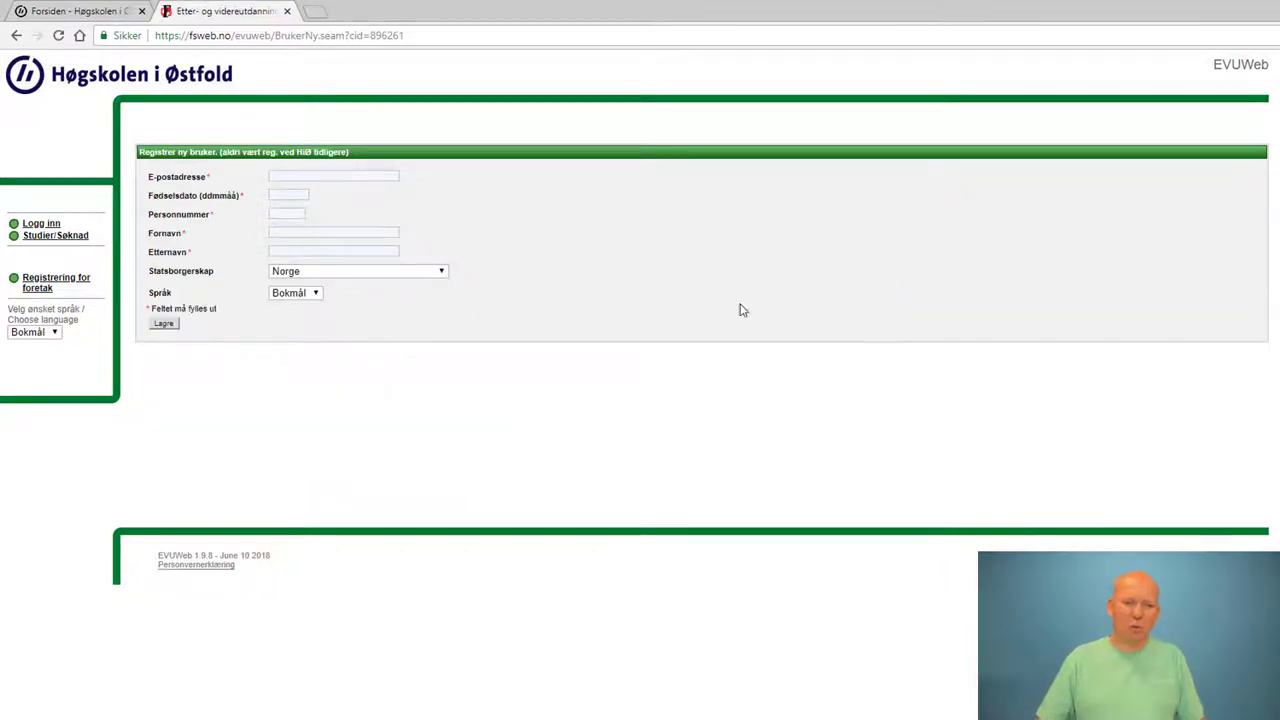
Autofill the e-mail and name, enter the birth date, and save the new-user registration
{"action": "left_click", "coordinate": [323, 176]}
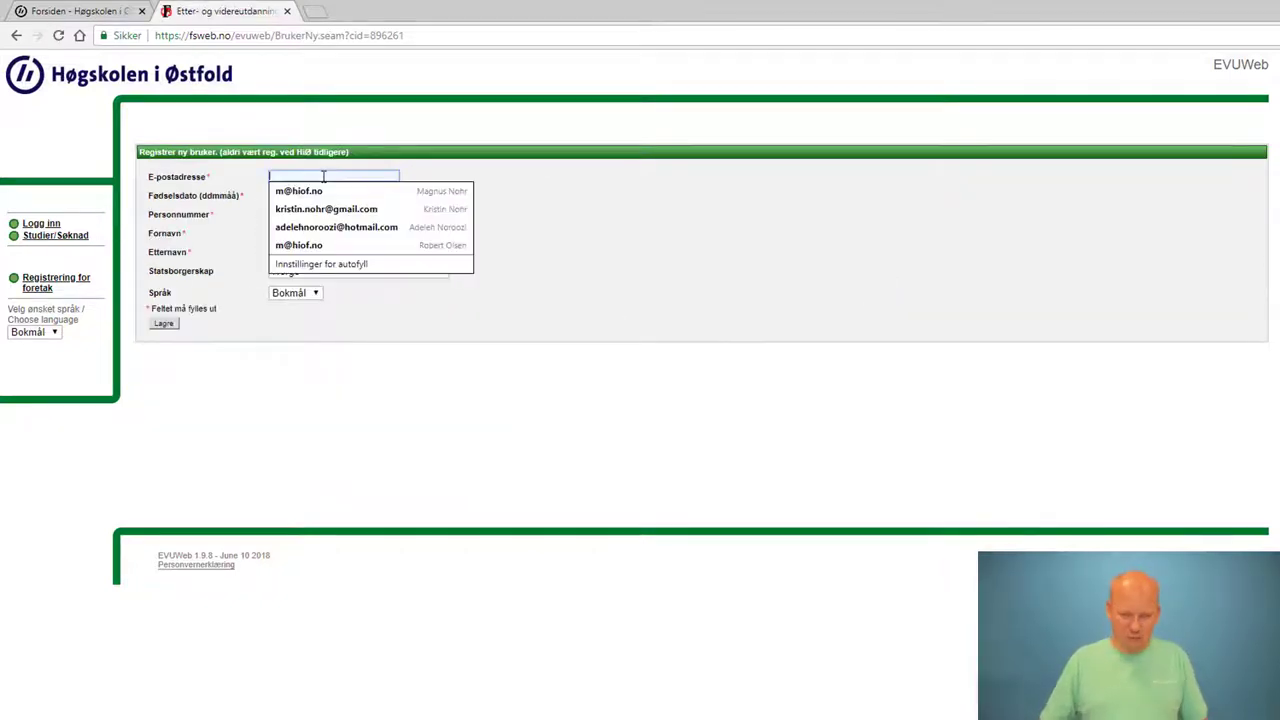
{"action": "left_click", "coordinate": [318, 191]}
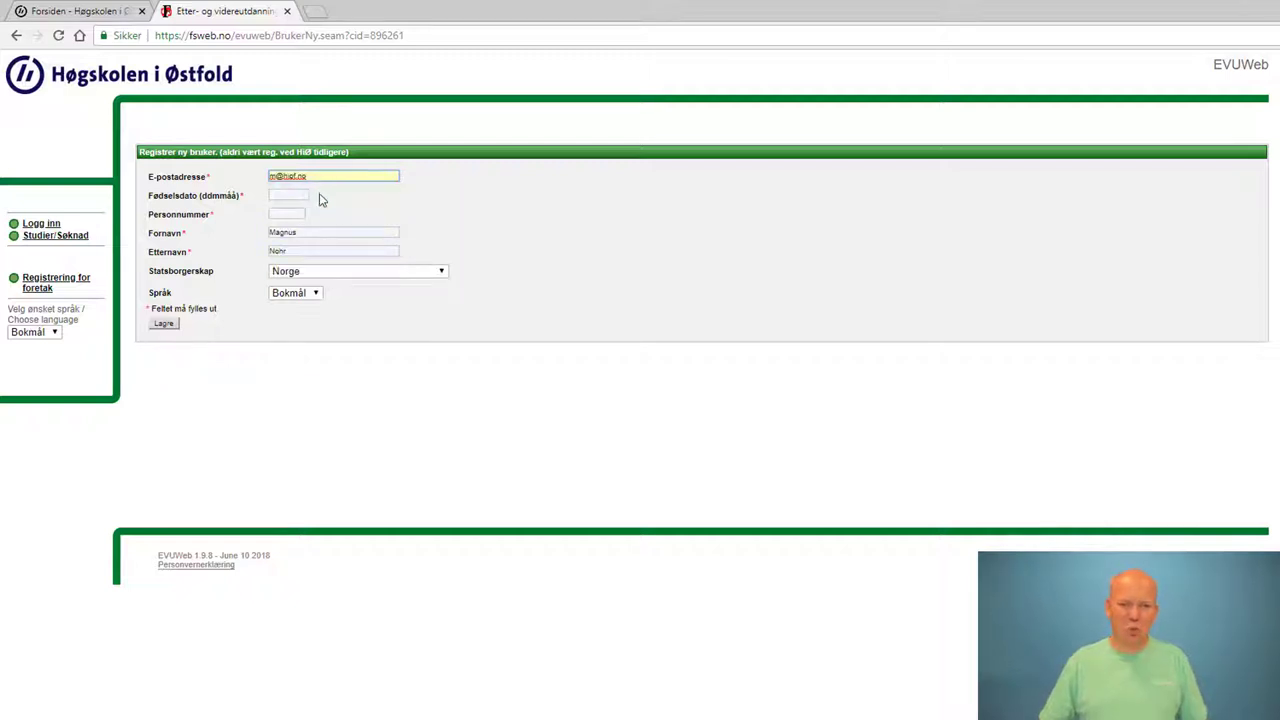
{"action": "left_click", "coordinate": [288, 197]}
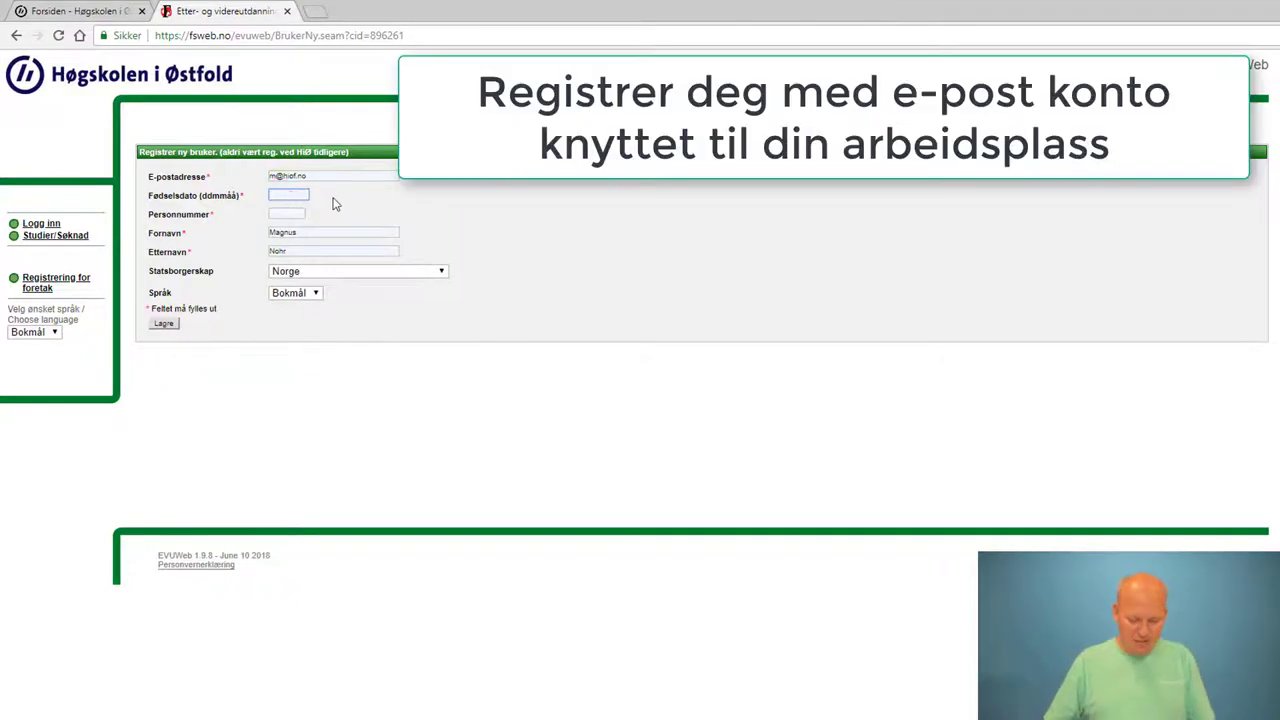
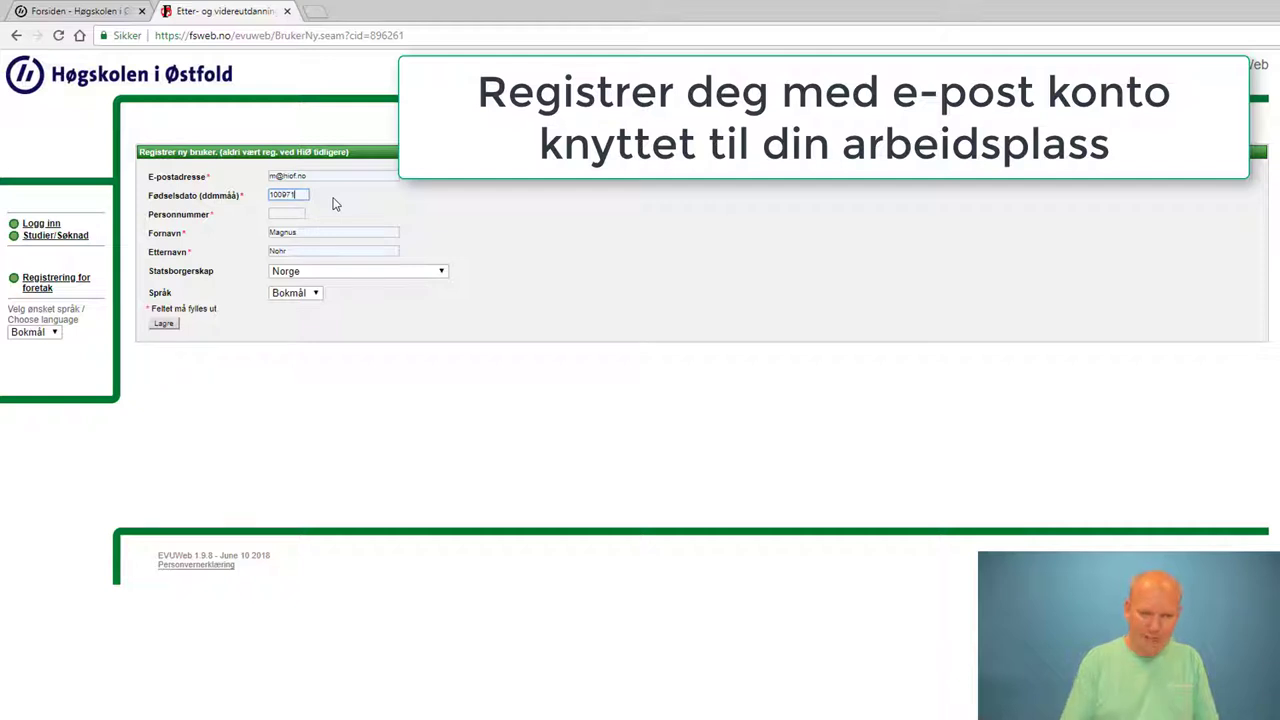
{"action": "key", "text": "Tab"}
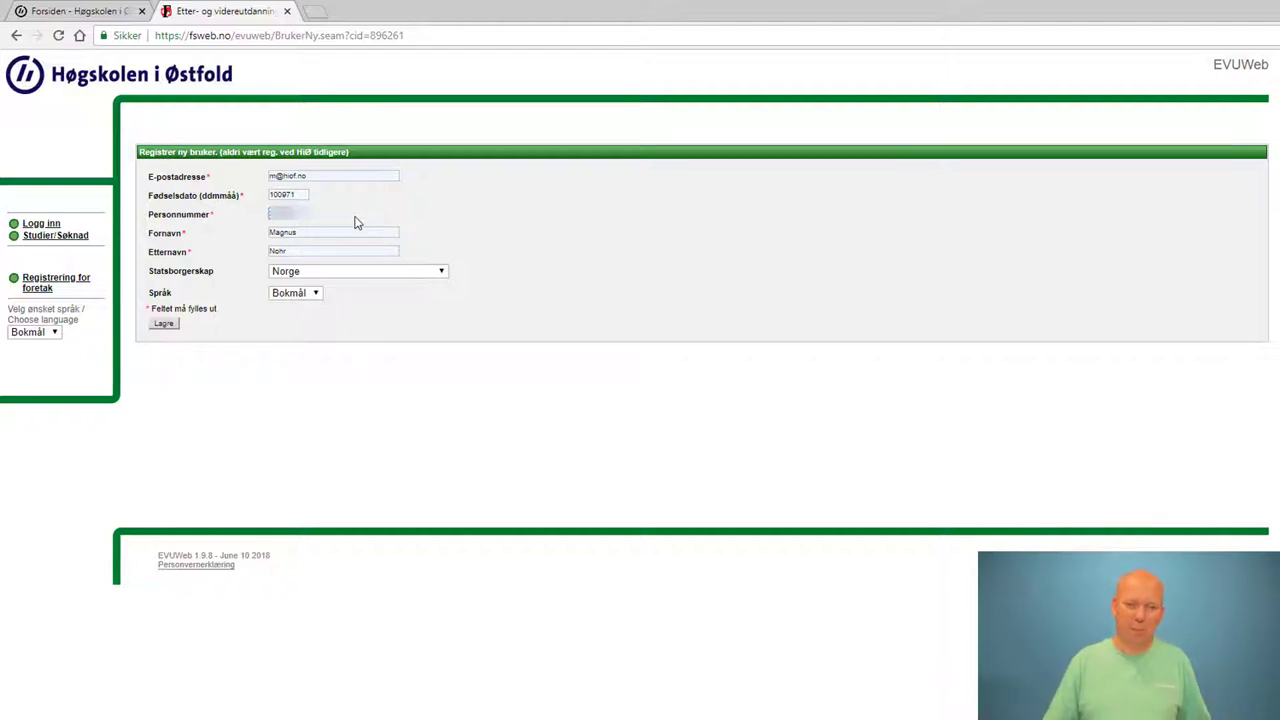
{"action": "left_click", "coordinate": [165, 327]}
{"action": "left_click", "coordinate": [166, 327]}
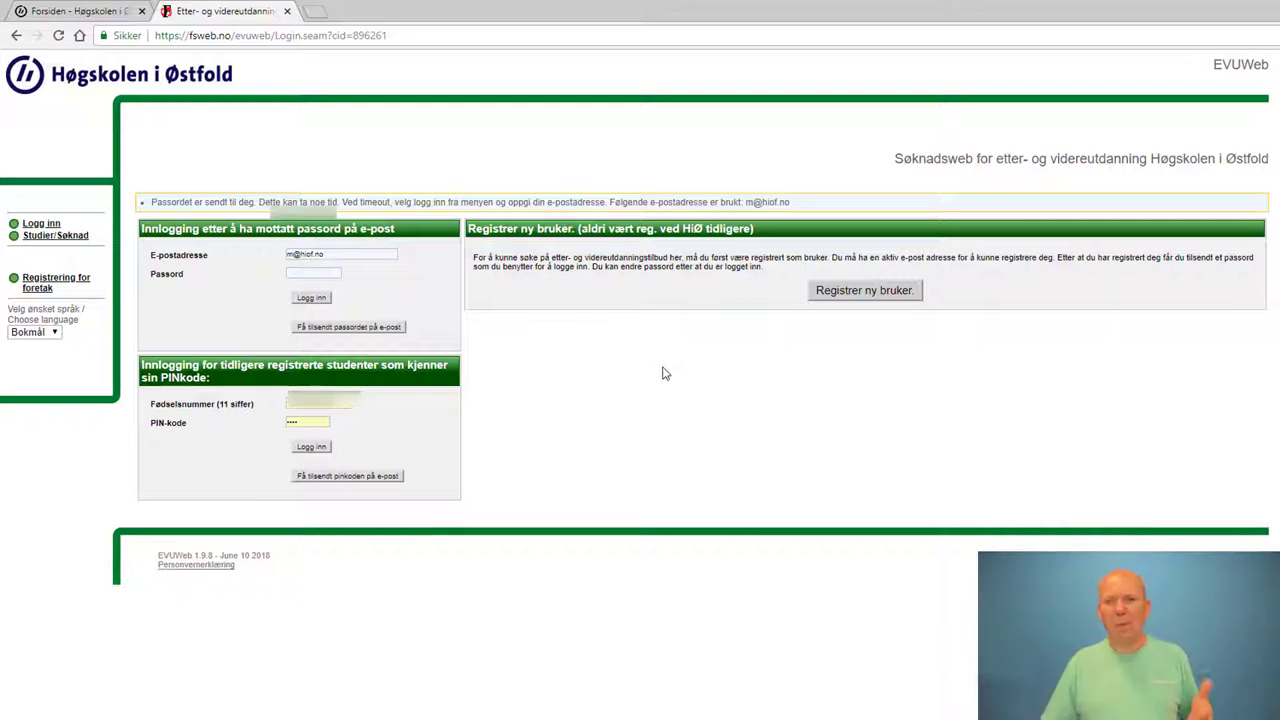
Sign in to EVUweb with the password e-mailed for the new account
{"action": "left_click", "coordinate": [321, 274]}
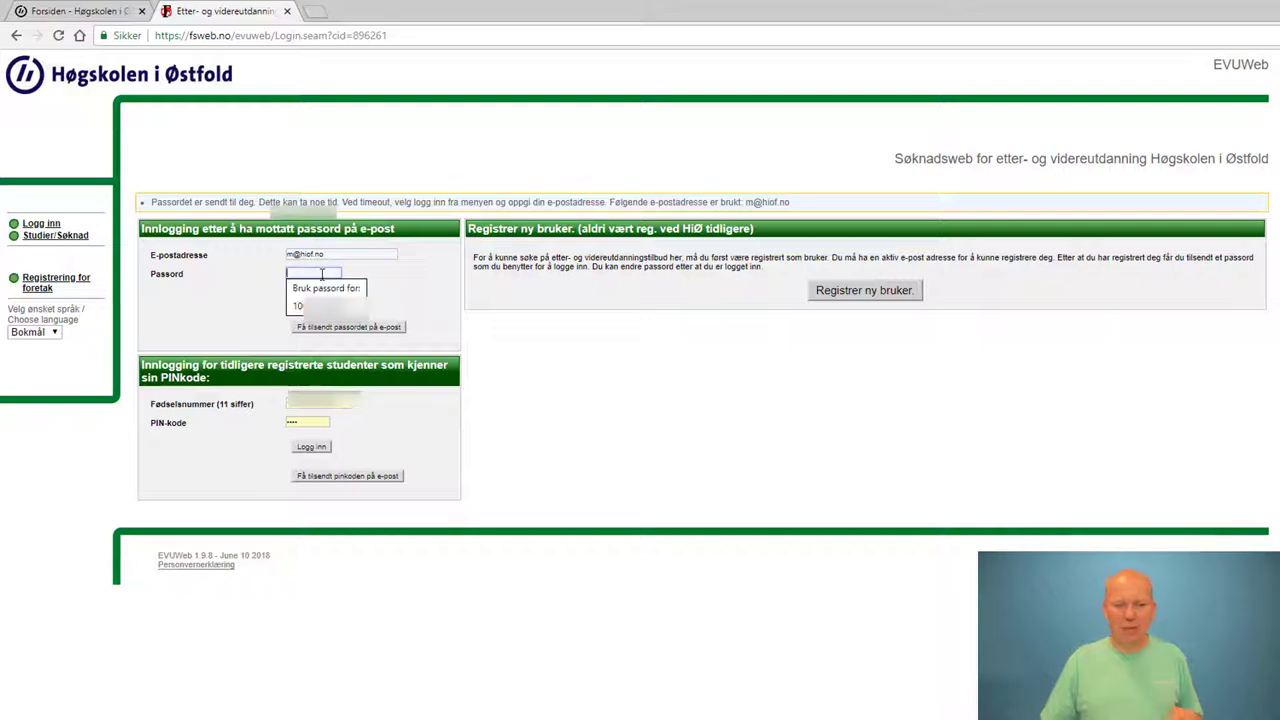
{"action": "key", "text": "Escape"}
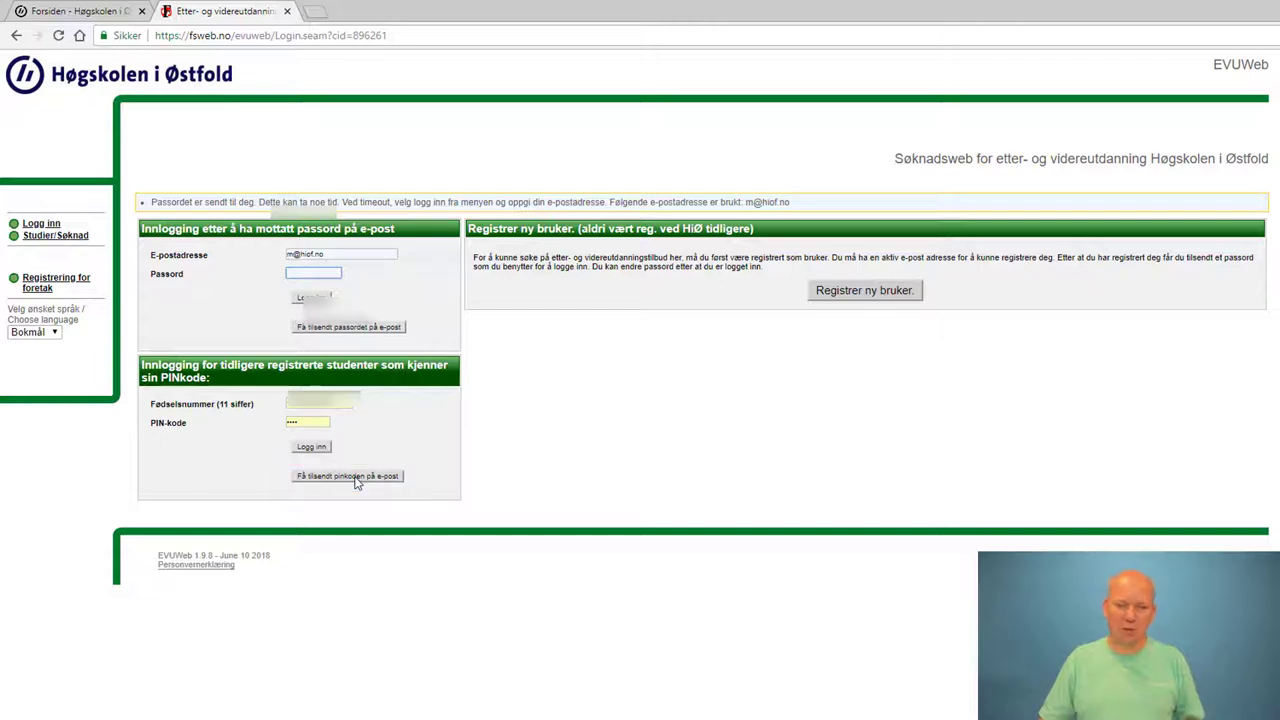
{"action": "left_click", "coordinate": [318, 455]}
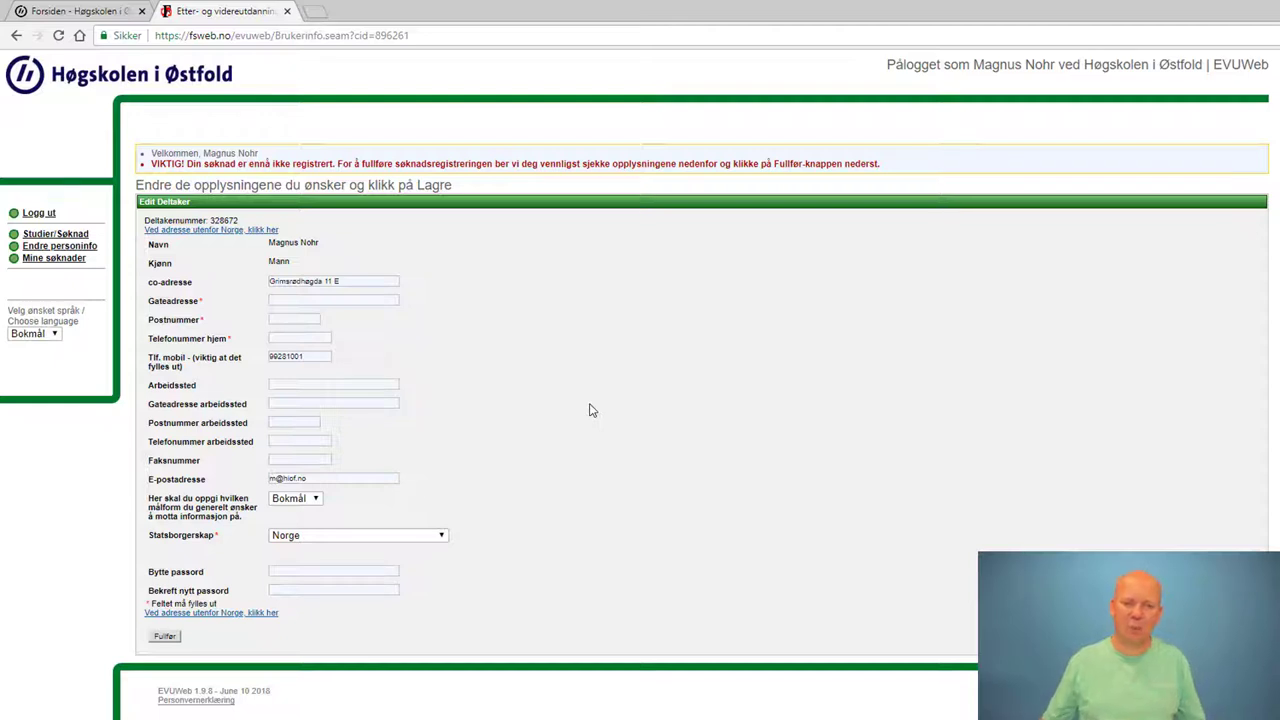
Clear co-adresse, autofill street address and phone numbers, then select Fullfør to submit the application
{"action": "left_click_drag", "start_coordinate": [356, 283], "coordinate": [245, 288]}
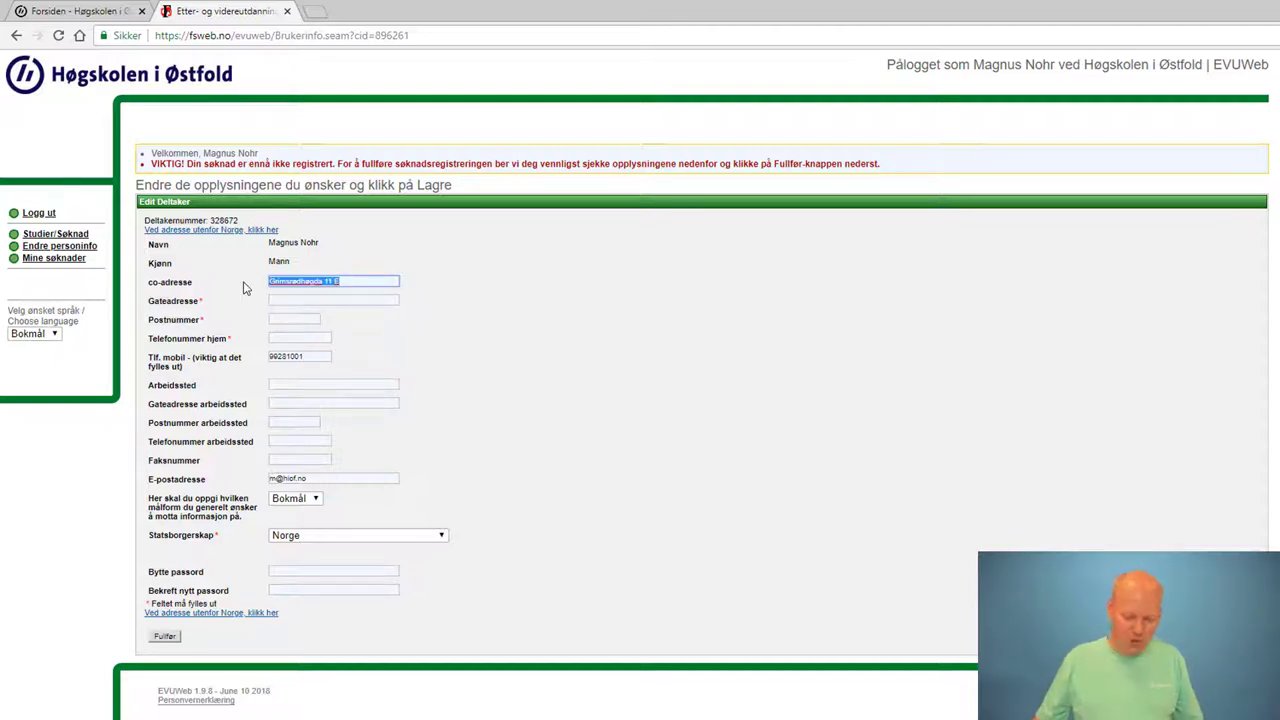
{"action": "key", "text": "BackSpace"}
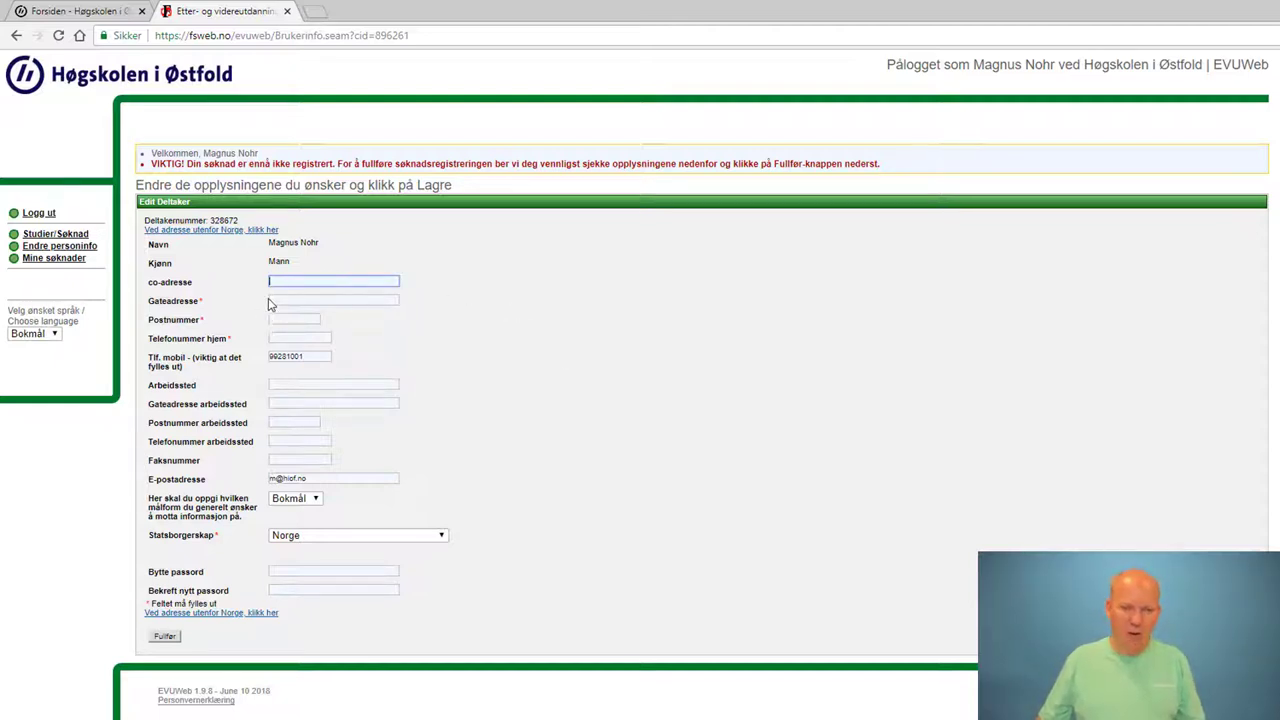
{"action": "left_click", "coordinate": [285, 300]}
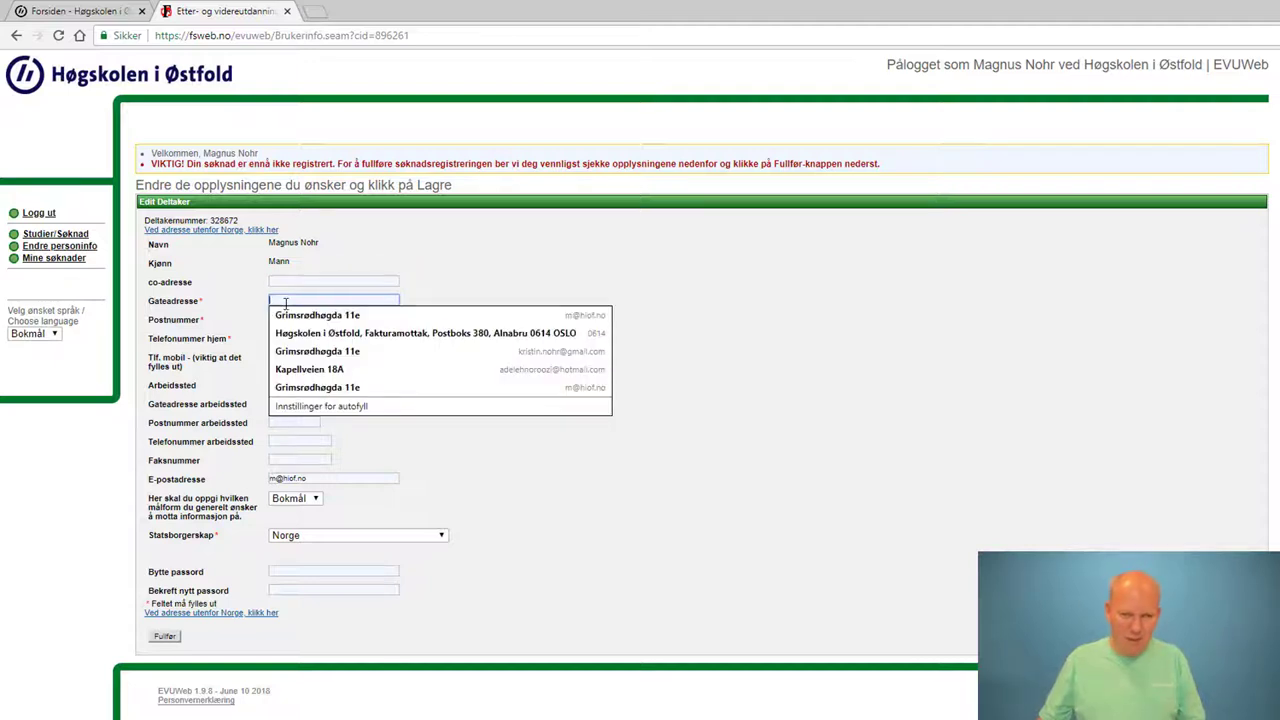
{"action": "left_click", "coordinate": [298, 316]}
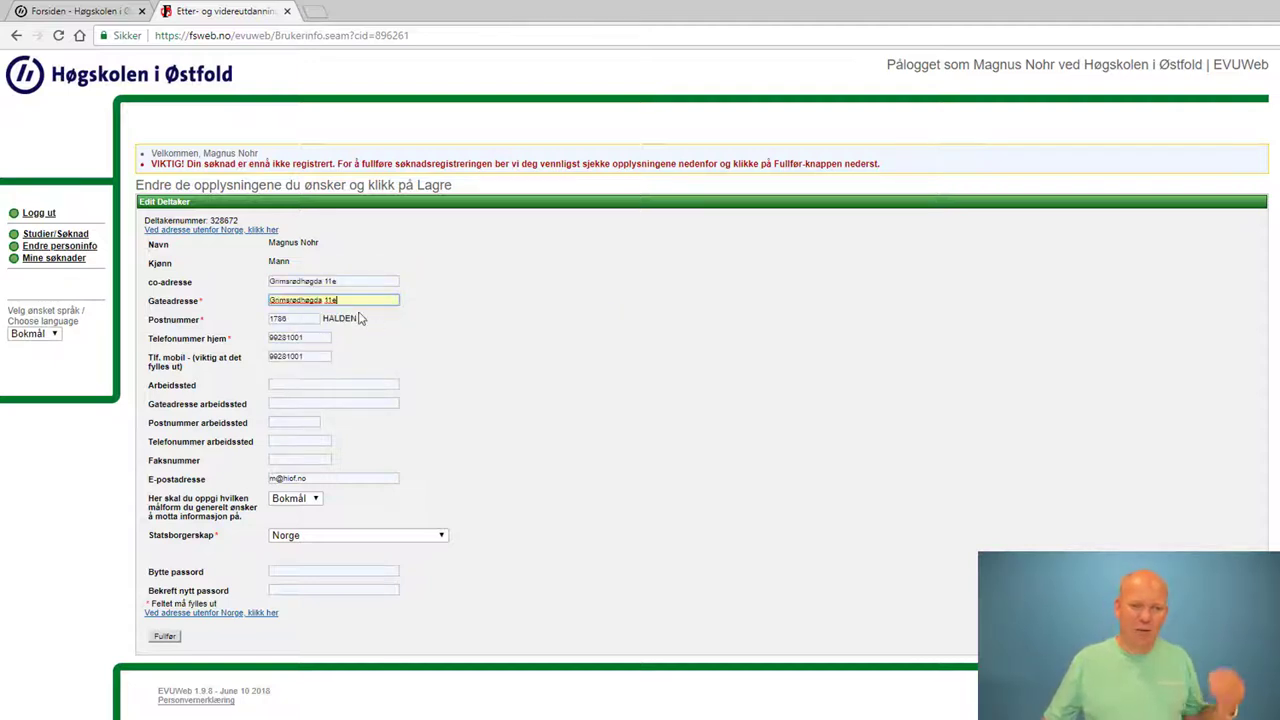
{"action": "left_click", "coordinate": [313, 360]}
{"action": "left_click", "coordinate": [390, 350]}
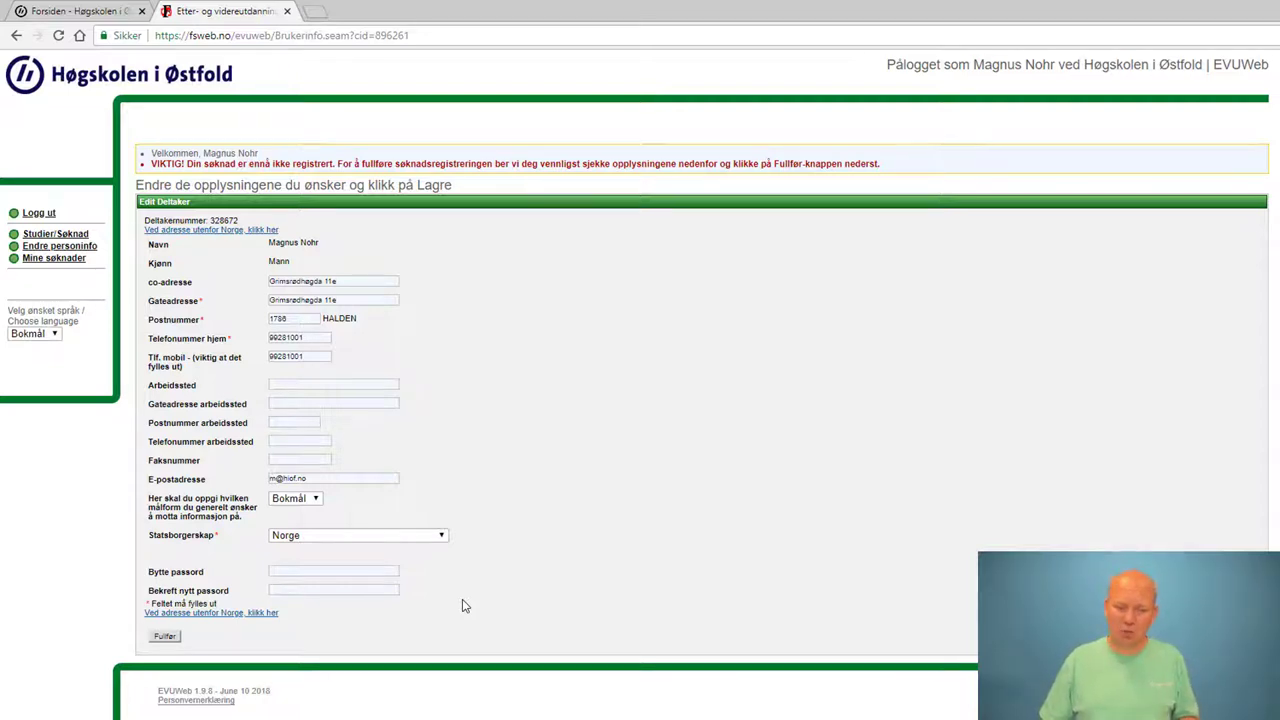
{"action": "left_click", "coordinate": [166, 637]}
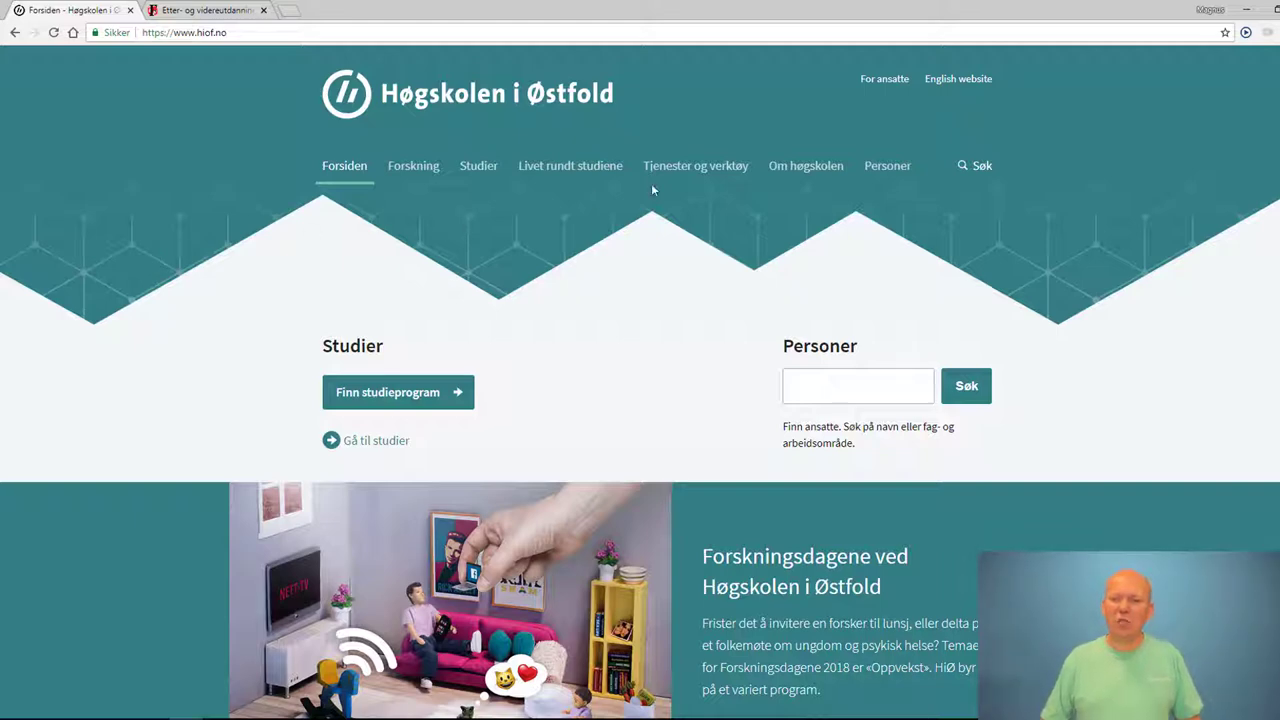
Open the Tjenester og verktøy page from the hiof.no front page
{"action": "left_click", "coordinate": [702, 168]}
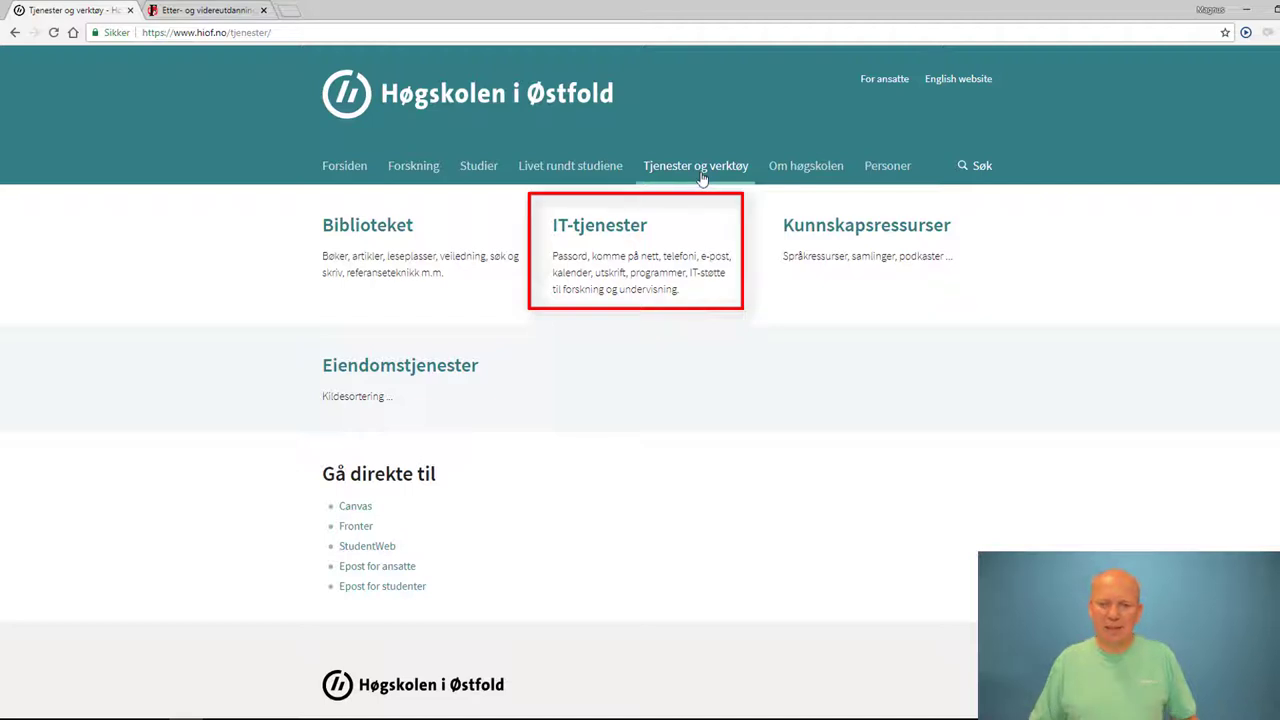
Go through IT-tjenester and Brukernavn og passord to the Passordtjenesten
{"action": "left_click", "coordinate": [620, 229]}
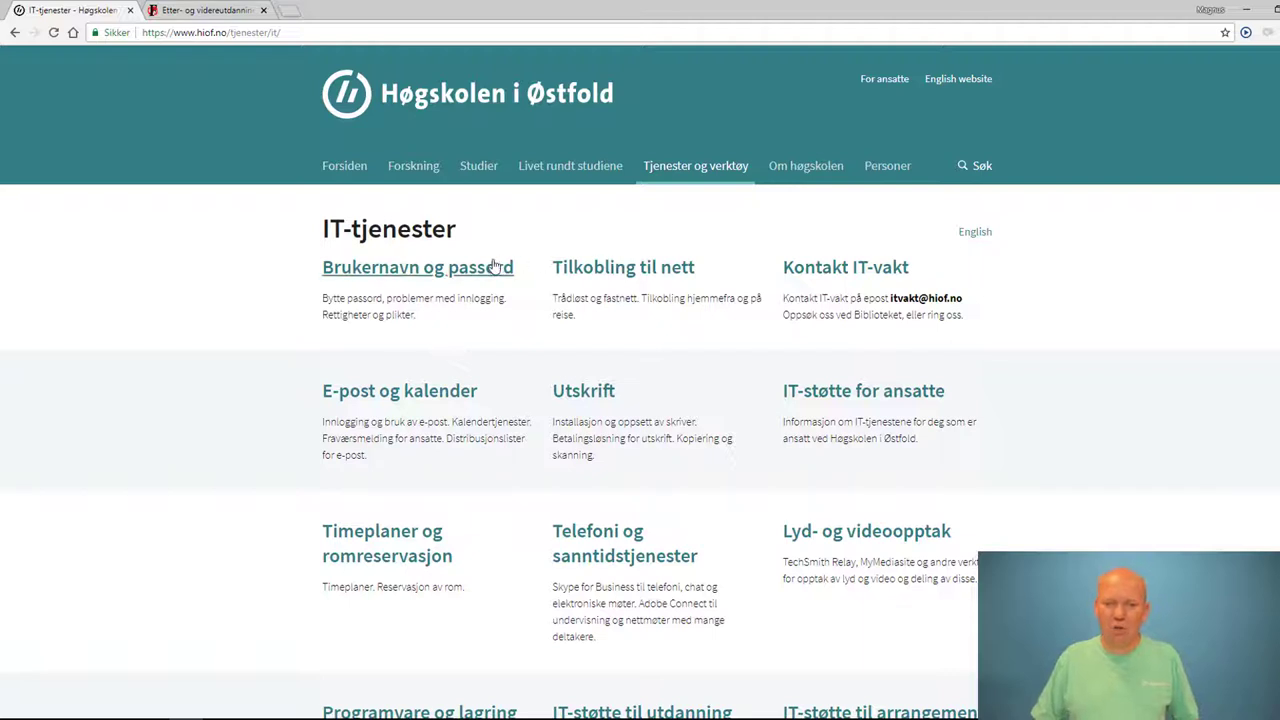
{"action": "left_click", "coordinate": [432, 276]}
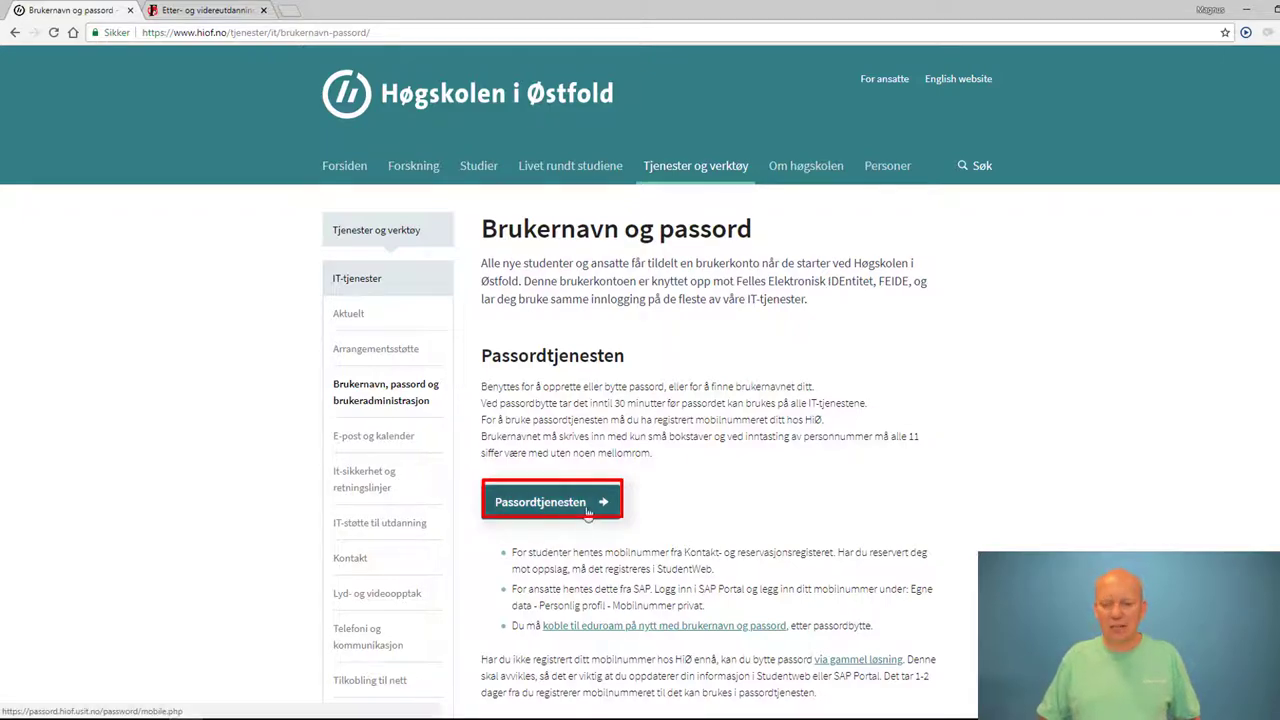
{"action": "left_click", "coordinate": [588, 512]}
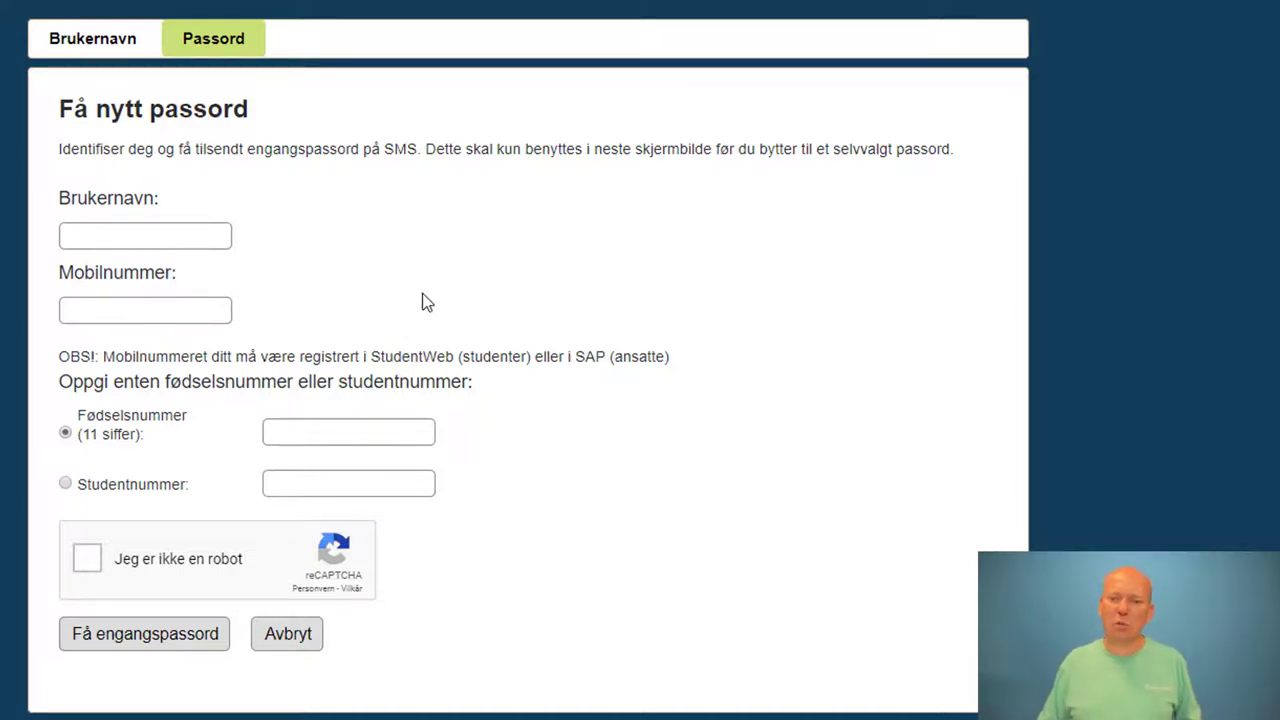
Try the Brukernavn and Mobilnummer fields, then switch to the Brukernavn username-lookup form
{"action": "left_click", "coordinate": [149, 245]}
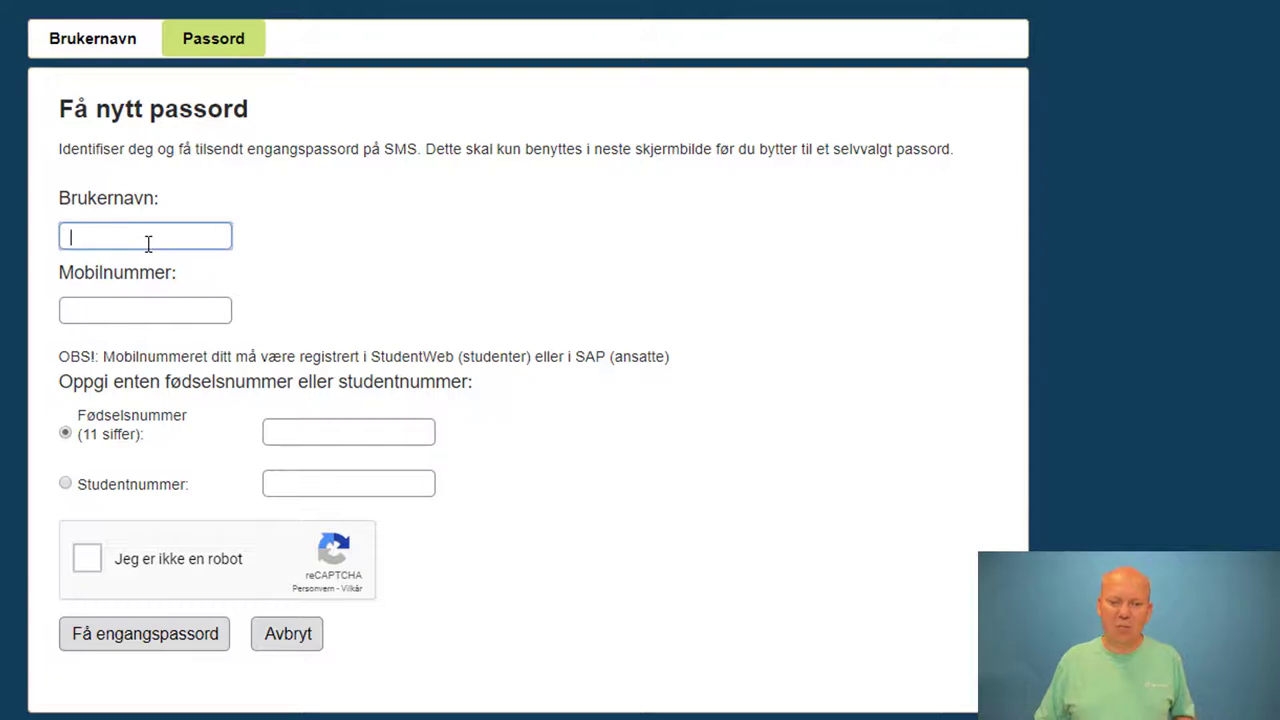
{"action": "left_click", "coordinate": [151, 308]}
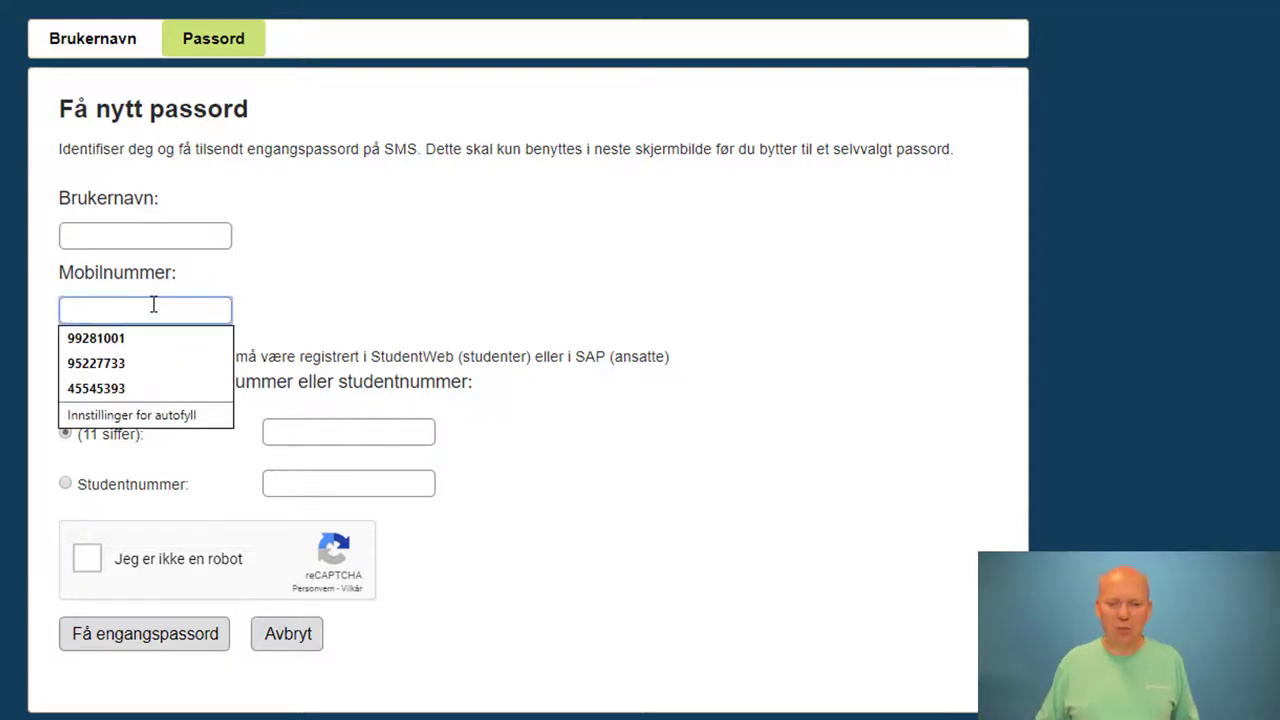
{"action": "left_click", "coordinate": [441, 316]}
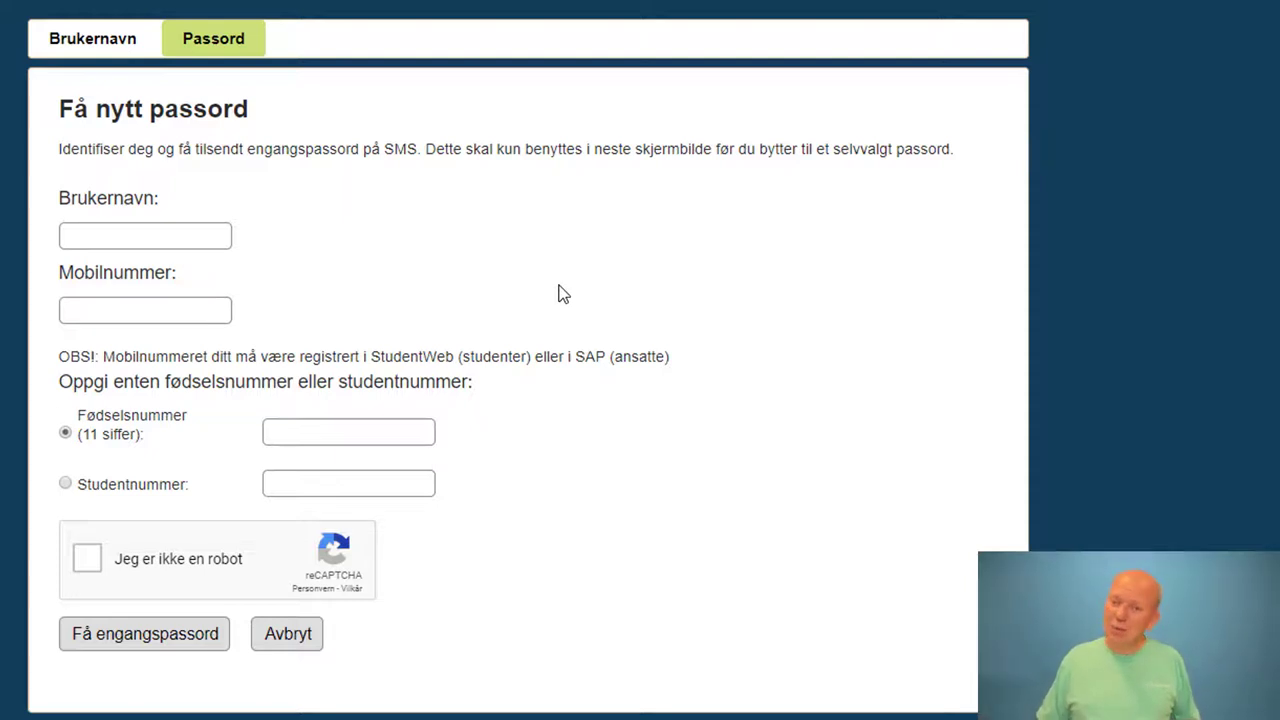
{"action": "left_click", "coordinate": [110, 50]}
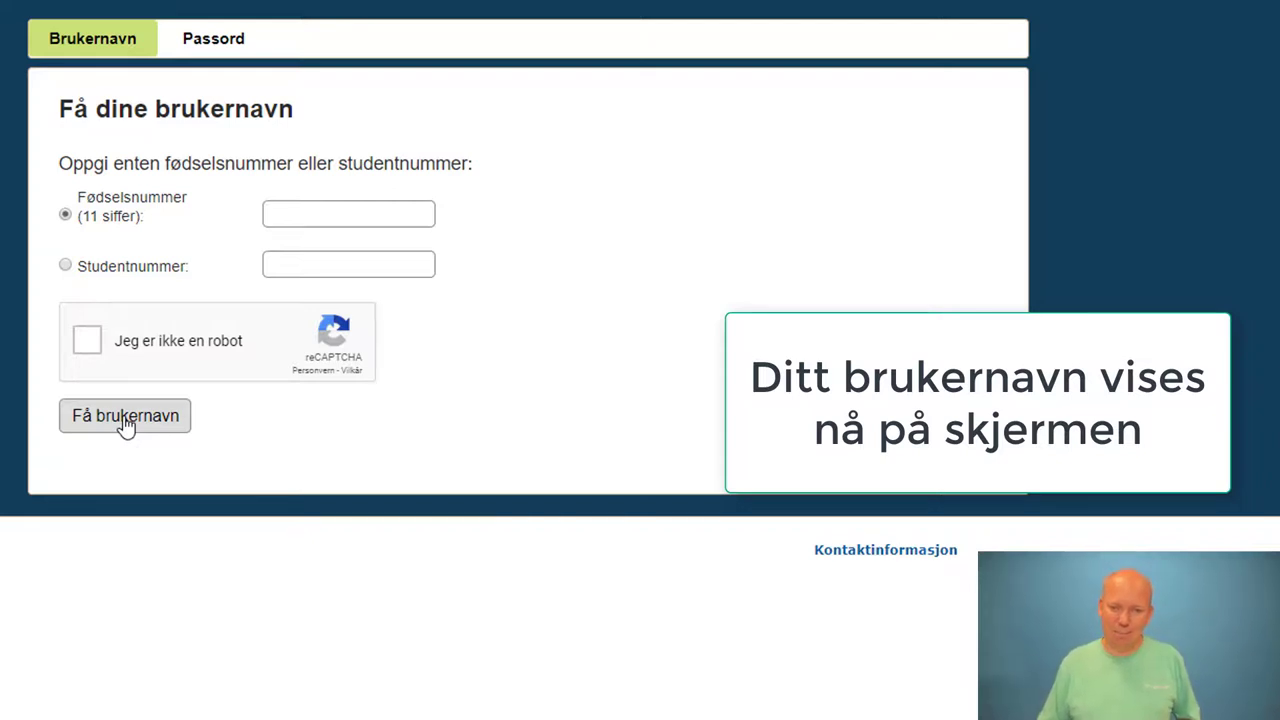
Switch back to the Passord tab's Få nytt passord form
{"action": "left_click", "coordinate": [230, 46]}
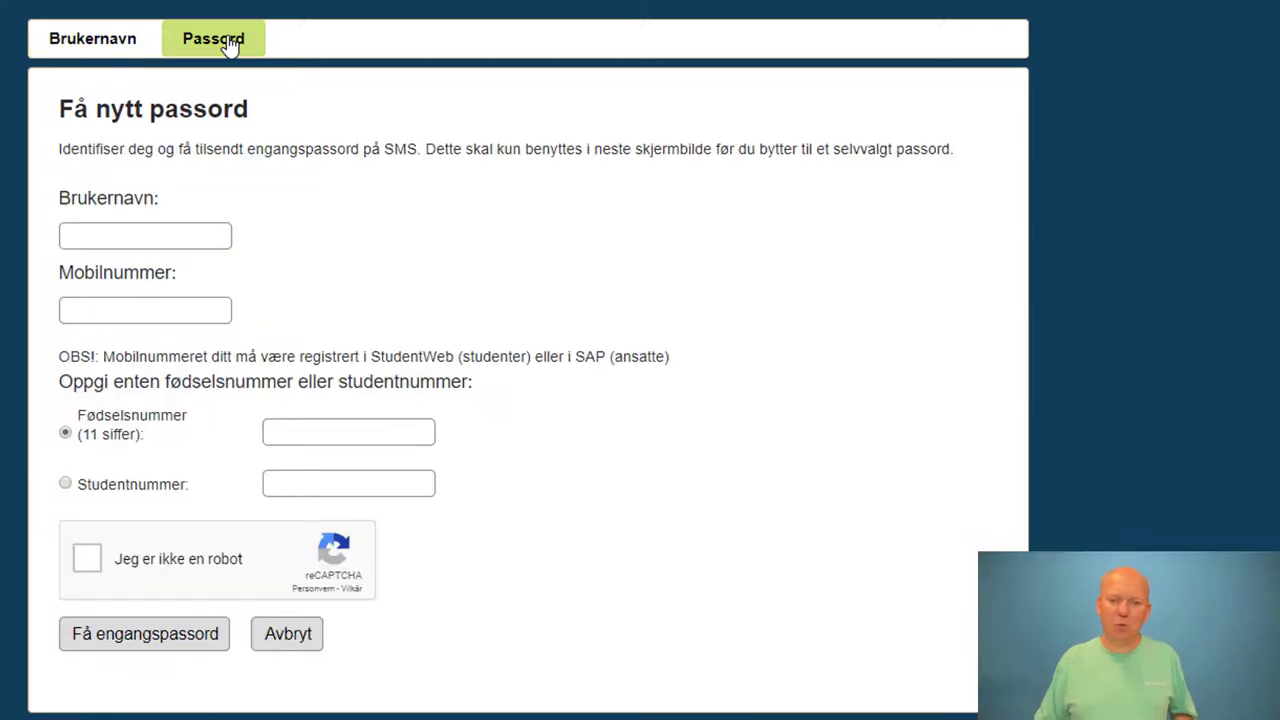